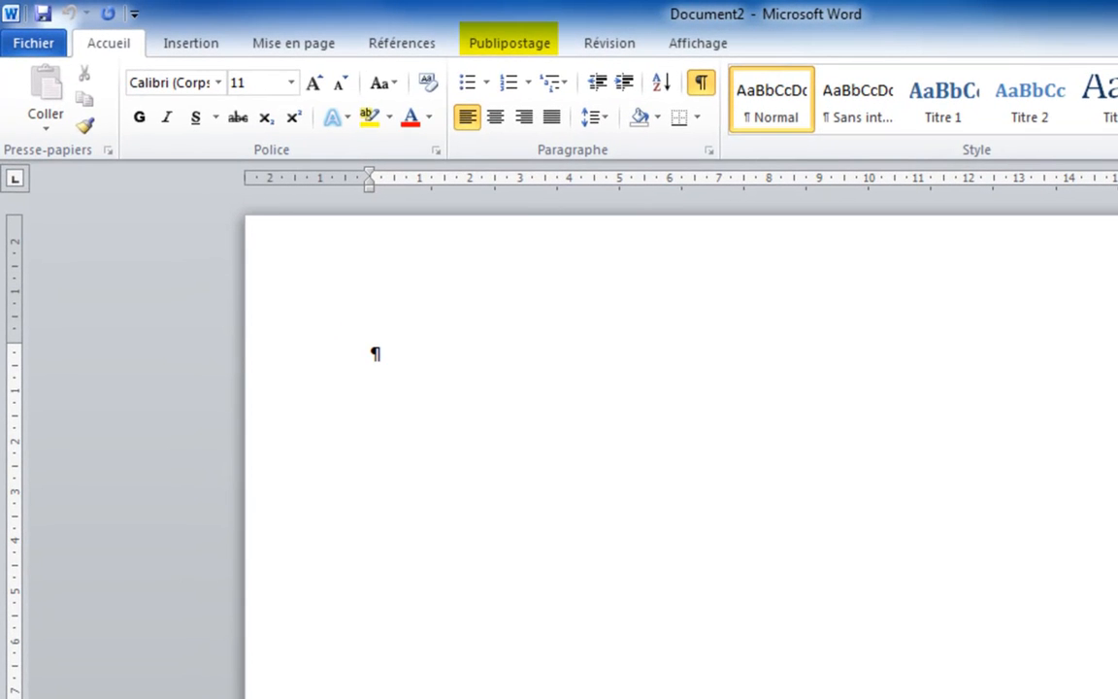
Step: Start a mail merge for labels
{"action": "left_click", "coordinate": [499, 50]}
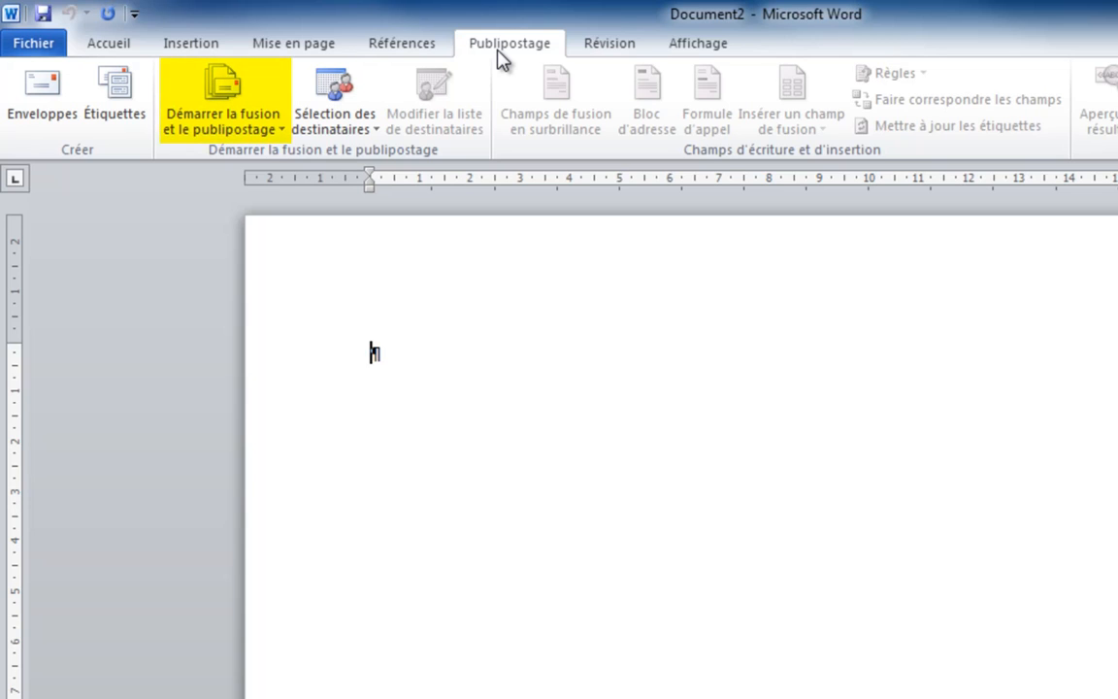
{"action": "left_click", "coordinate": [218, 129]}
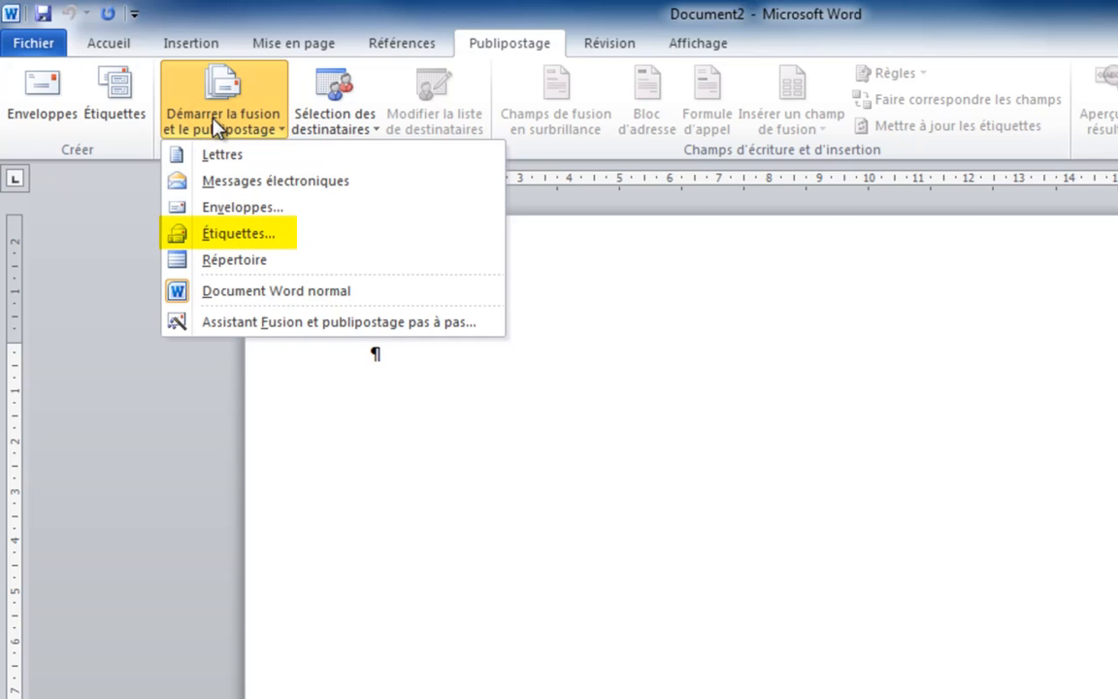
{"action": "left_click", "coordinate": [238, 236]}
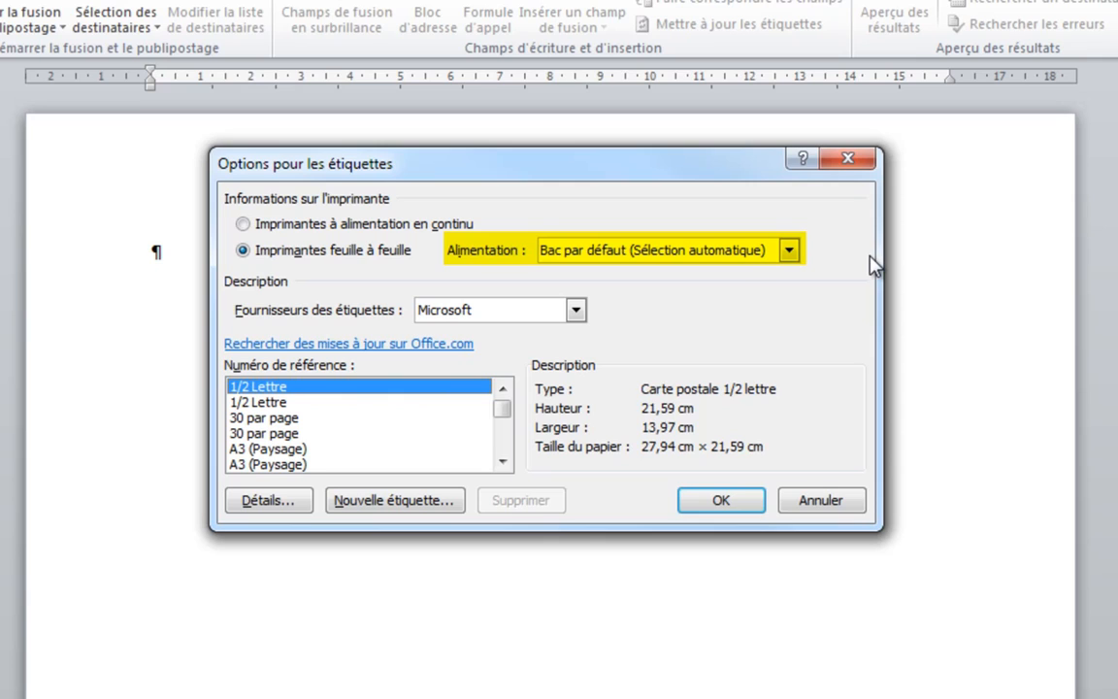
Step: Choose the Autres/Personnalisées supplier's Etiquette 3x10 cm label format and confirm the label options
{"action": "left_click", "coordinate": [789, 251]}
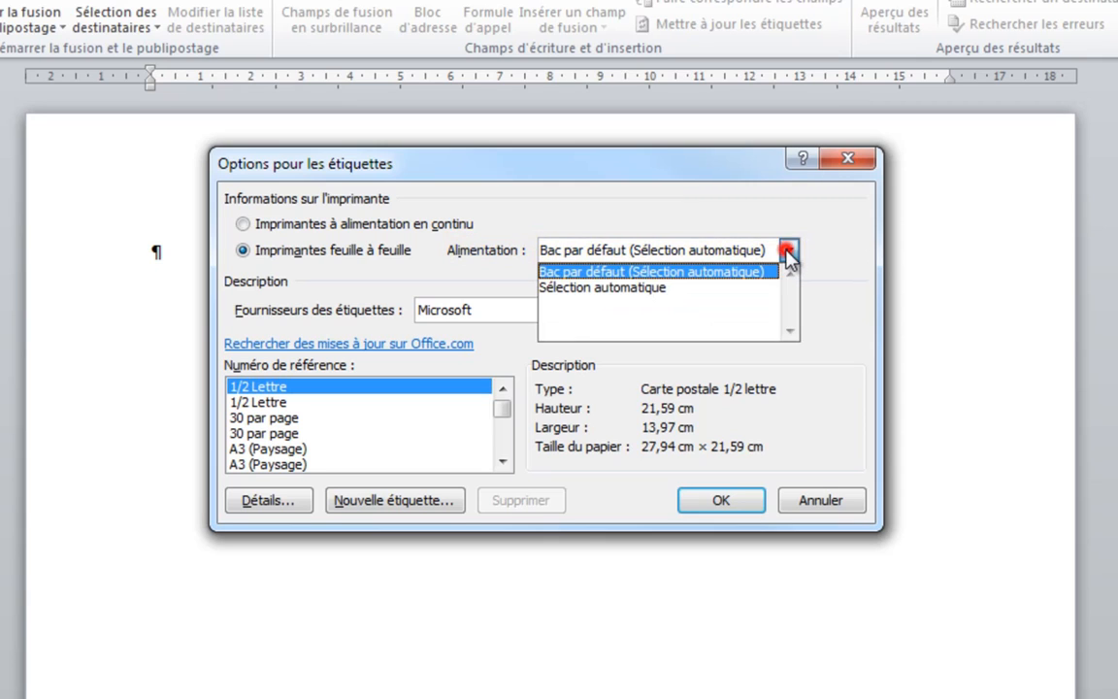
{"action": "left_click", "coordinate": [789, 251]}
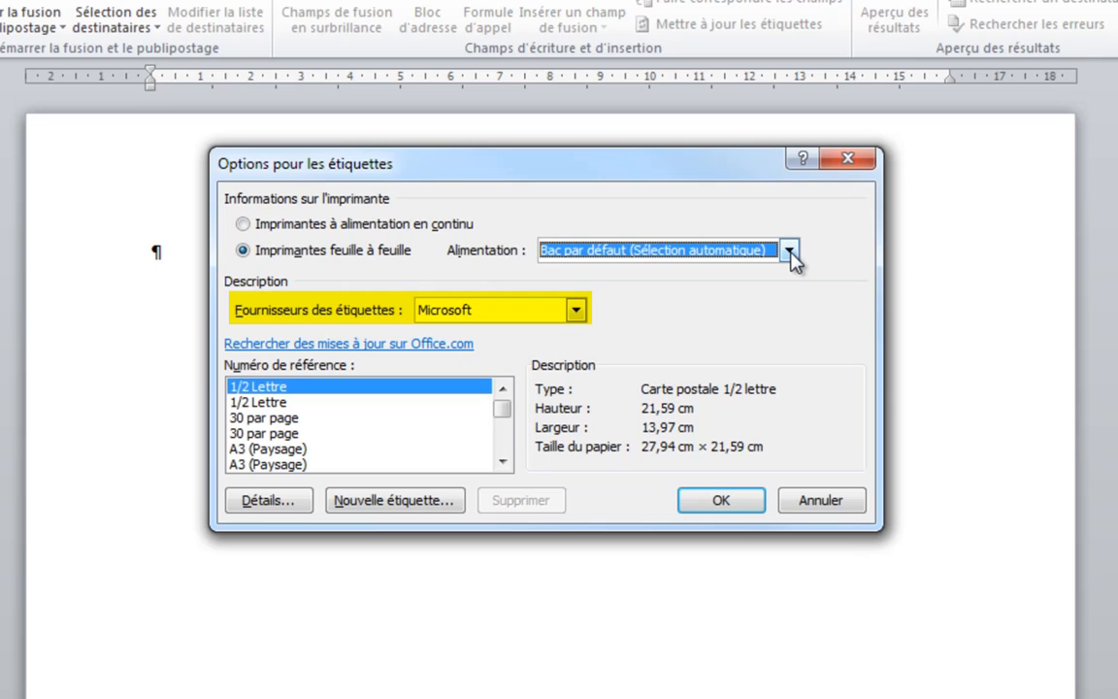
{"action": "left_click", "coordinate": [576, 310]}
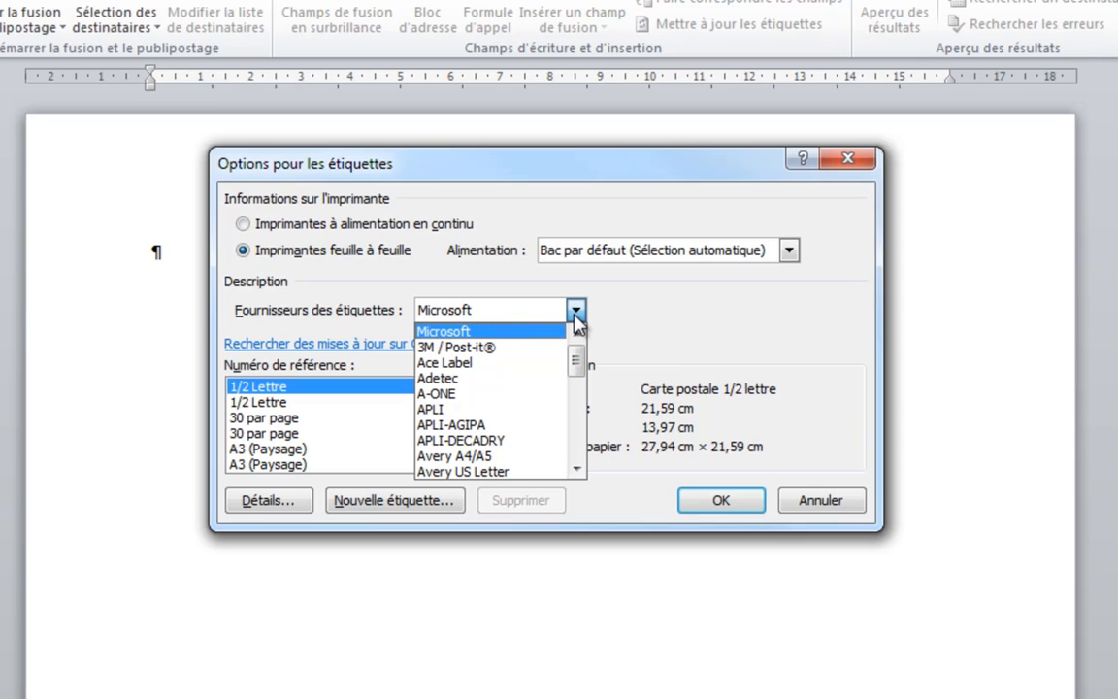
{"action": "scroll", "coordinate": [504, 412], "scroll_direction": "down", "scroll_amount": 1}
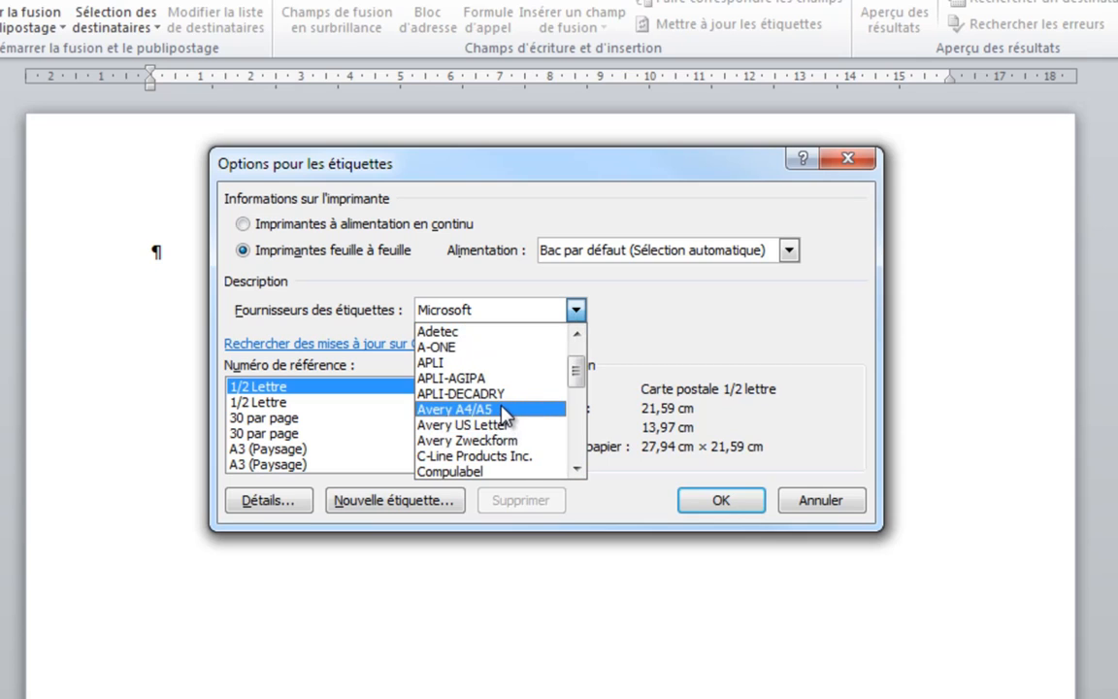
{"action": "left_click", "coordinate": [500, 409]}
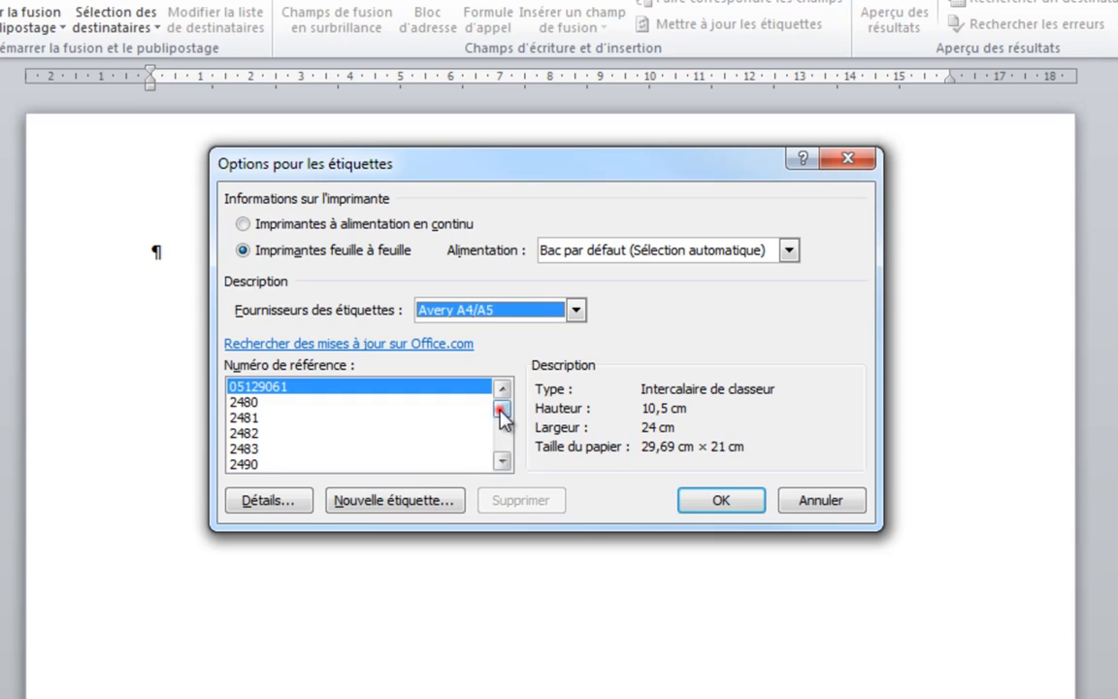
{"action": "left_click_drag", "start_coordinate": [501, 408], "coordinate": [500, 422]}
{"action": "left_click", "coordinate": [280, 450]}
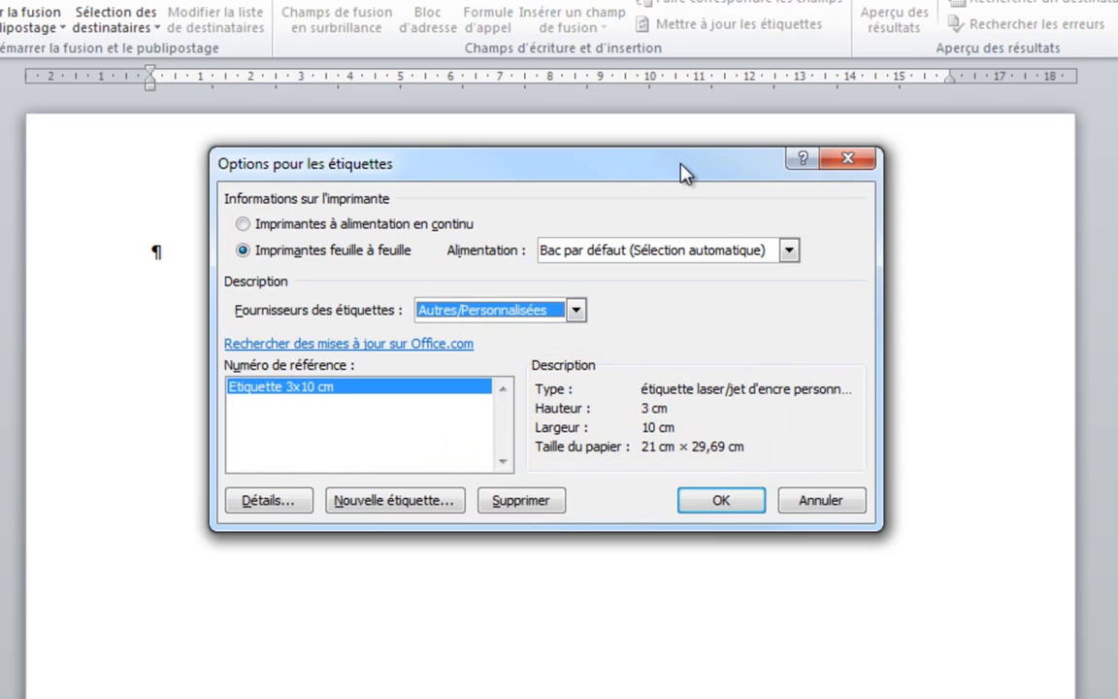
{"action": "left_click", "coordinate": [730, 503]}
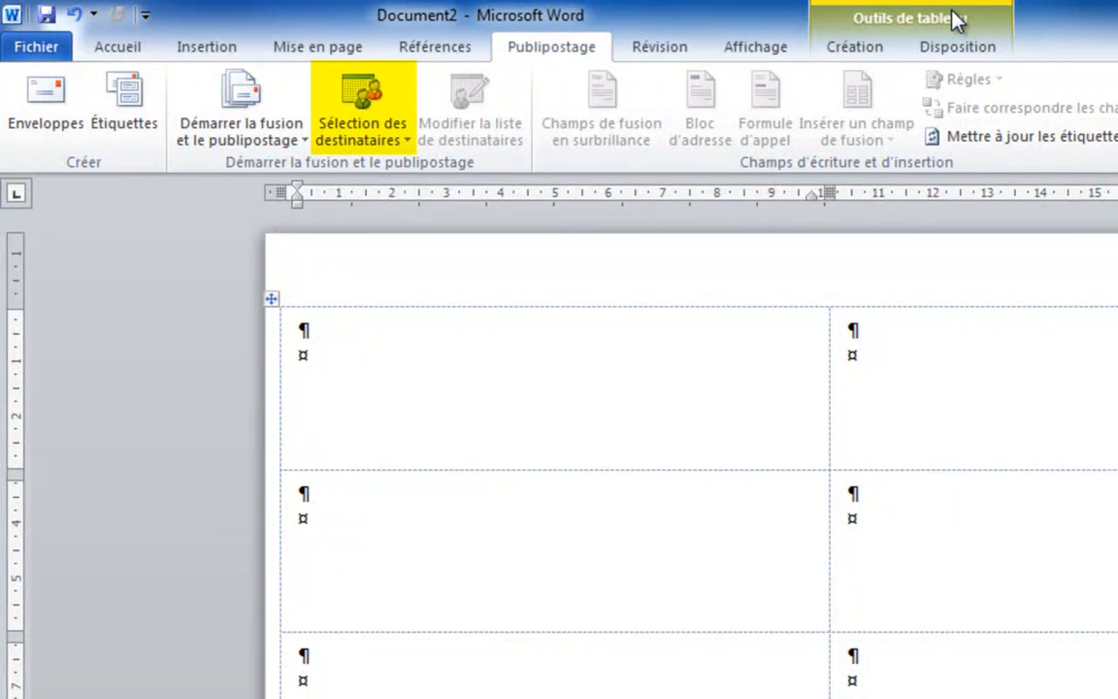
Step: Use the existing Excel list Adresses-clt from Service (F:) > Partages > Adresses as recipients, taking sheet Feuil1$ with column headers
{"action": "left_click", "coordinate": [348, 137]}
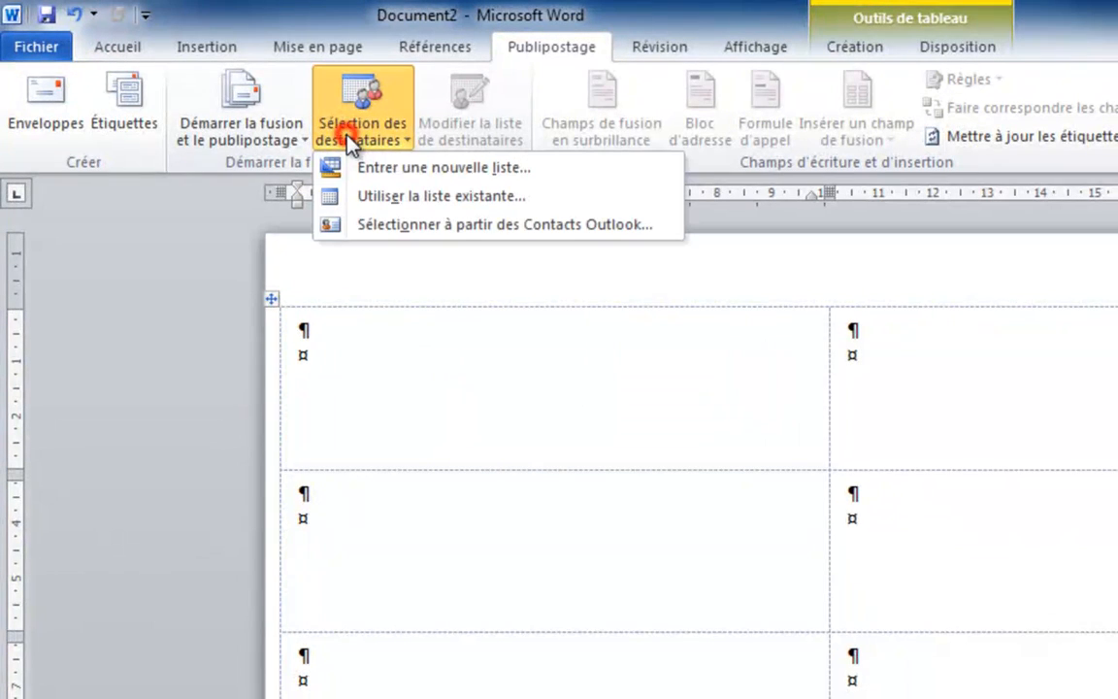
{"action": "left_click", "coordinate": [371, 198]}
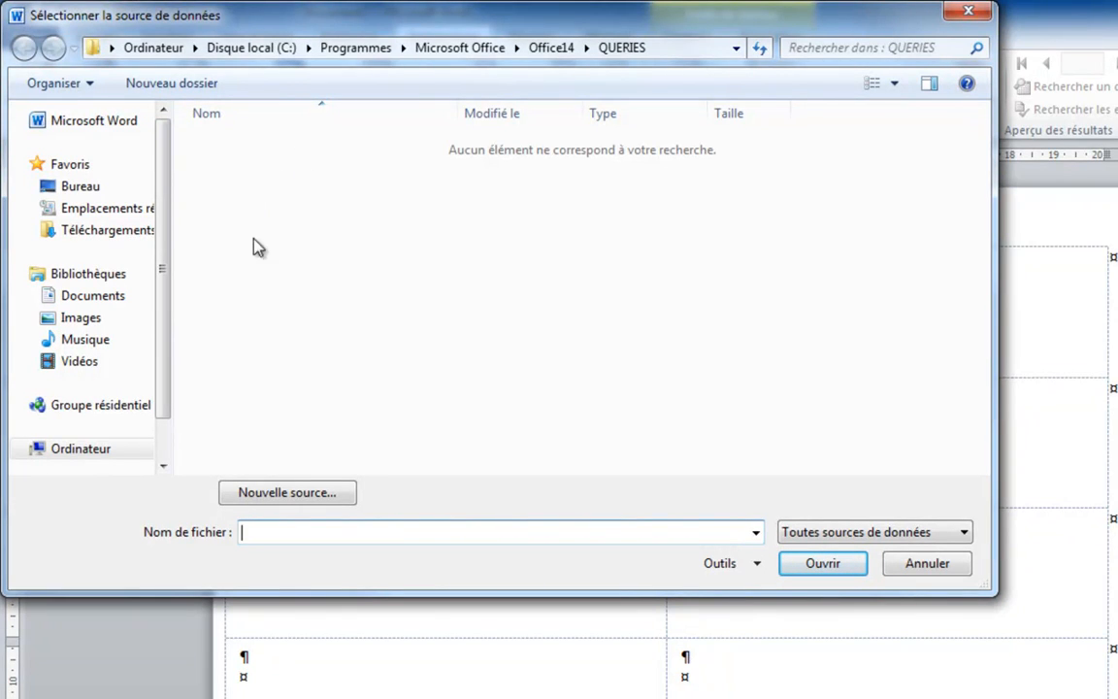
{"action": "left_click", "coordinate": [163, 466]}
{"action": "left_click", "coordinate": [163, 466]}
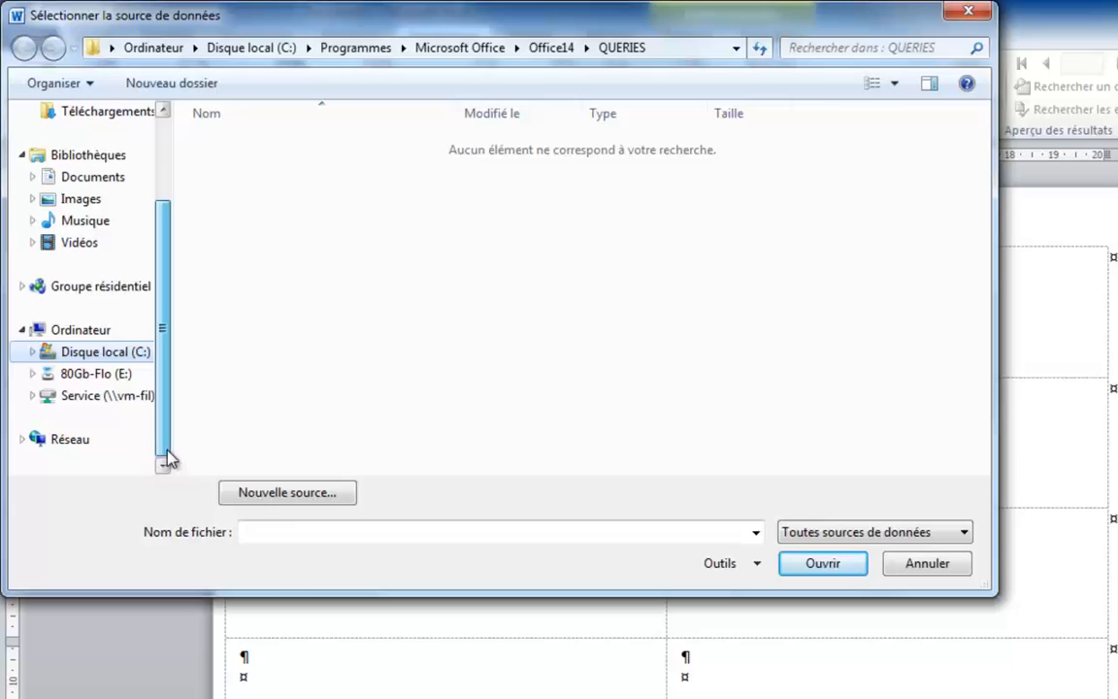
{"action": "left_click", "coordinate": [122, 403]}
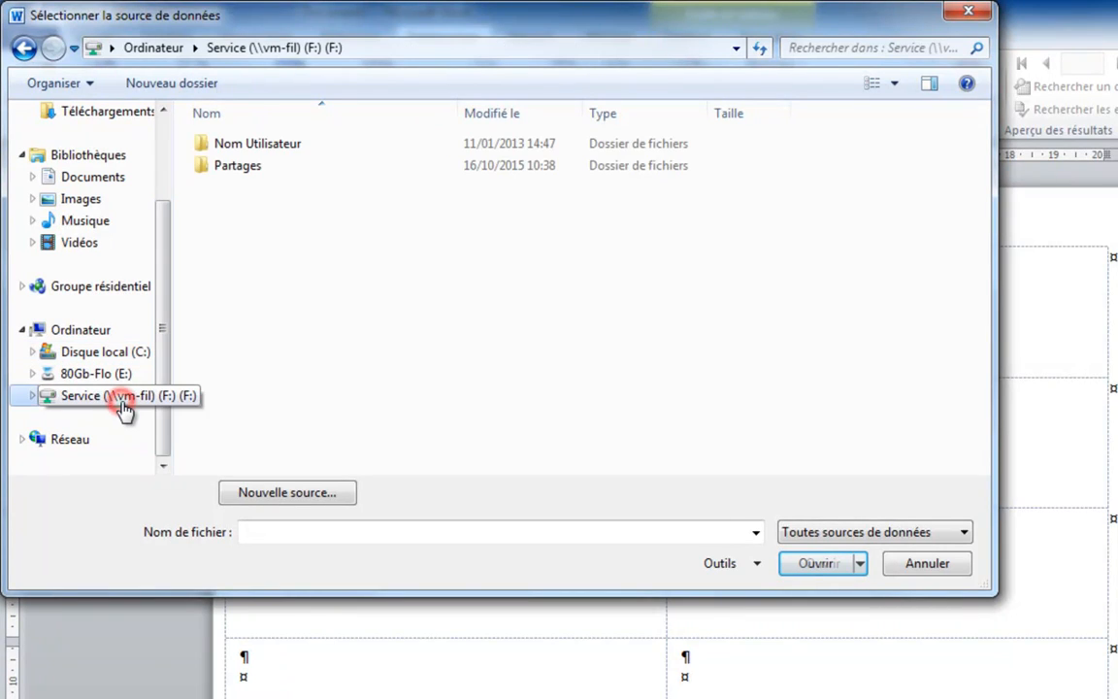
{"action": "double_click", "coordinate": [231, 169]}
{"action": "double_click", "coordinate": [236, 146]}
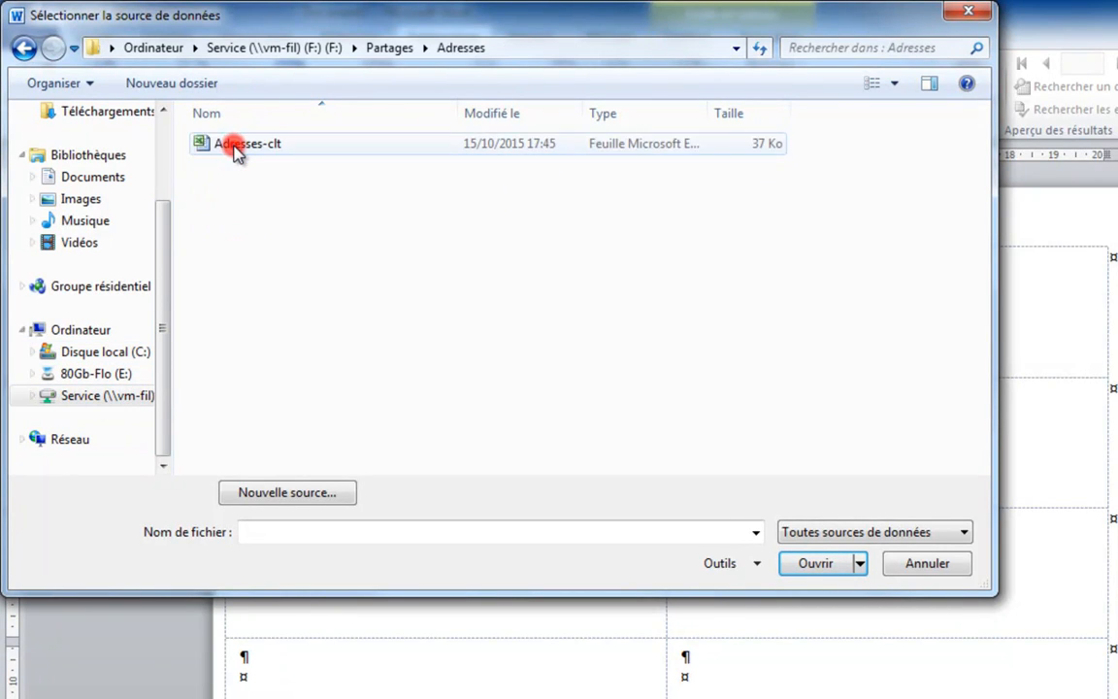
{"action": "left_click", "coordinate": [233, 147]}
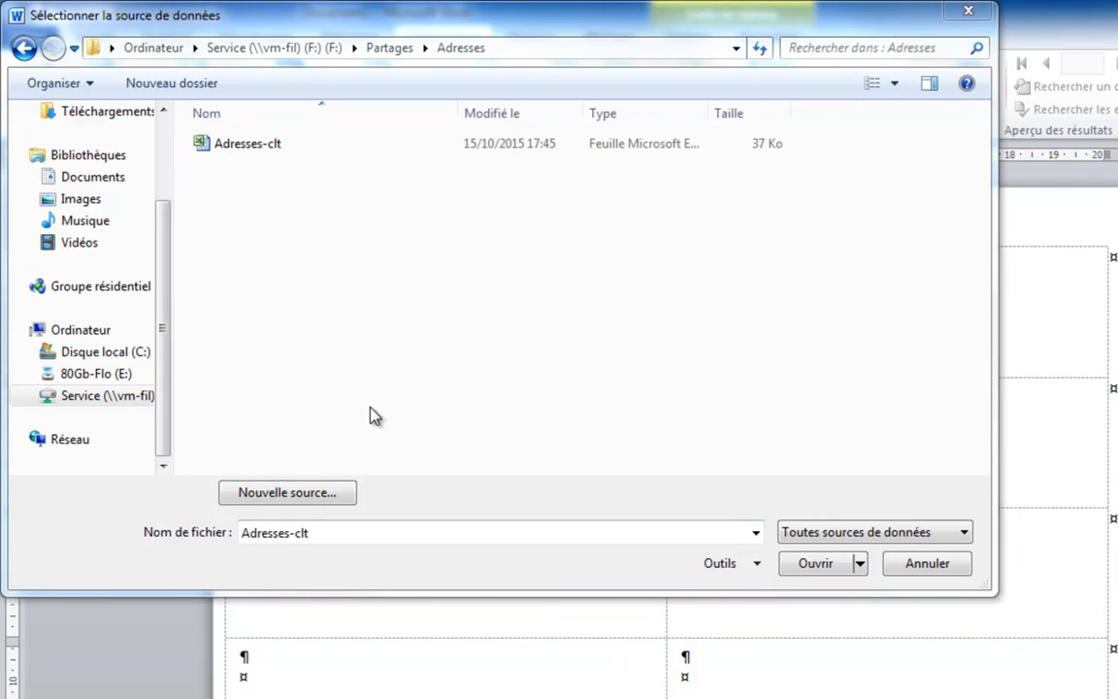
{"action": "left_click", "coordinate": [246, 147]}
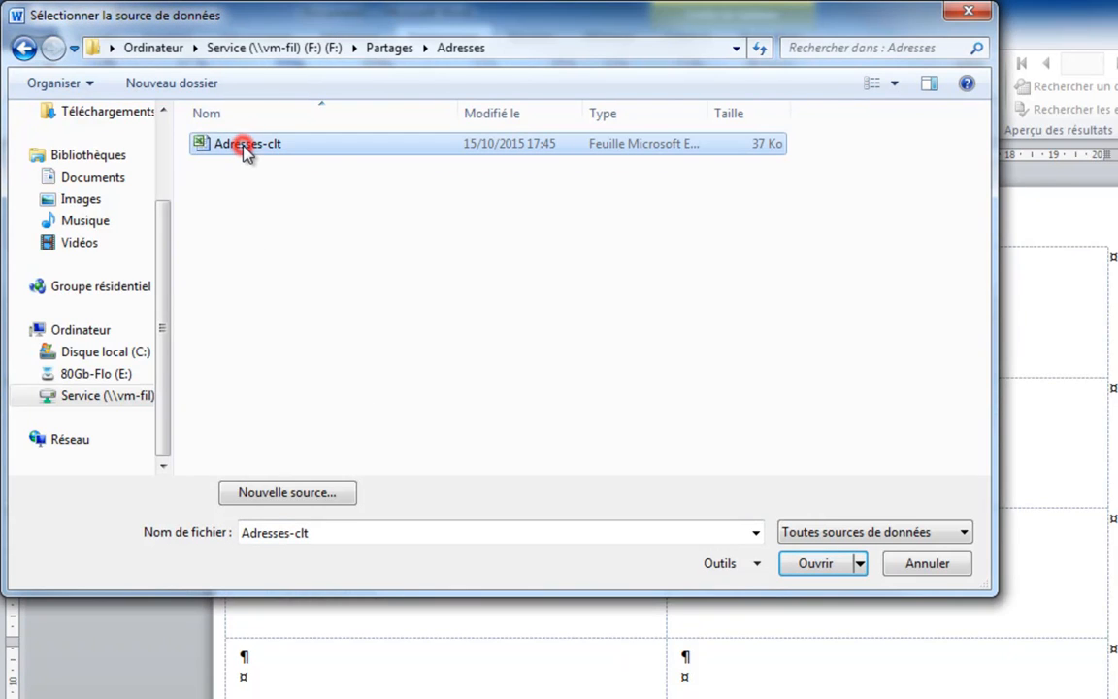
{"action": "left_click", "coordinate": [815, 563]}
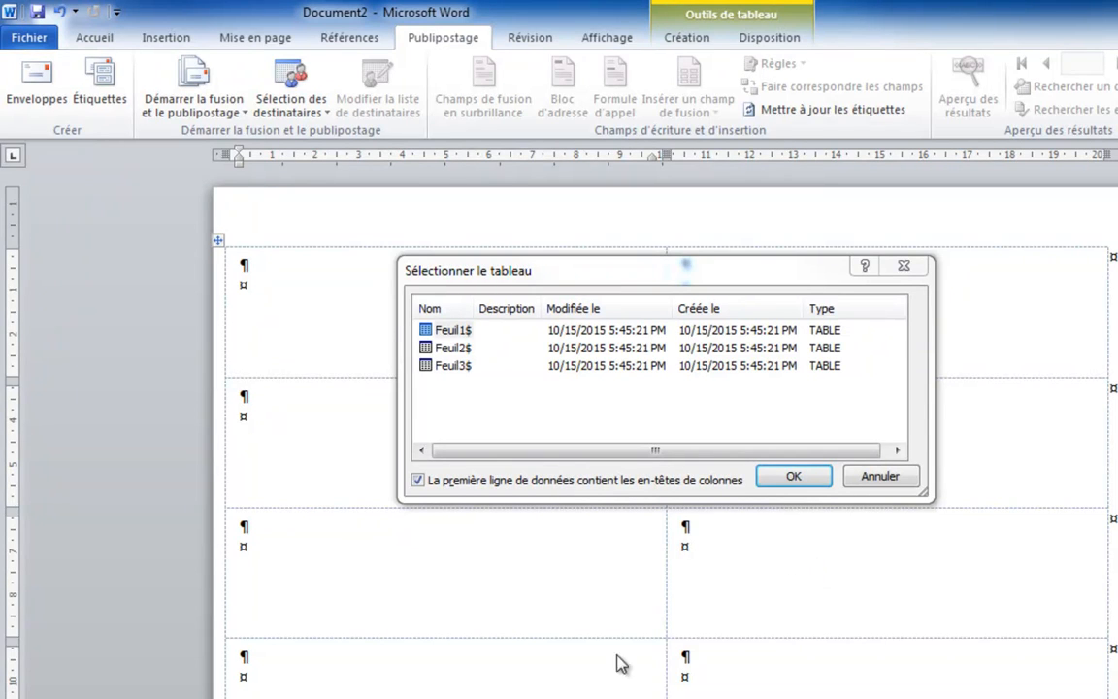
{"action": "left_click", "coordinate": [424, 332]}
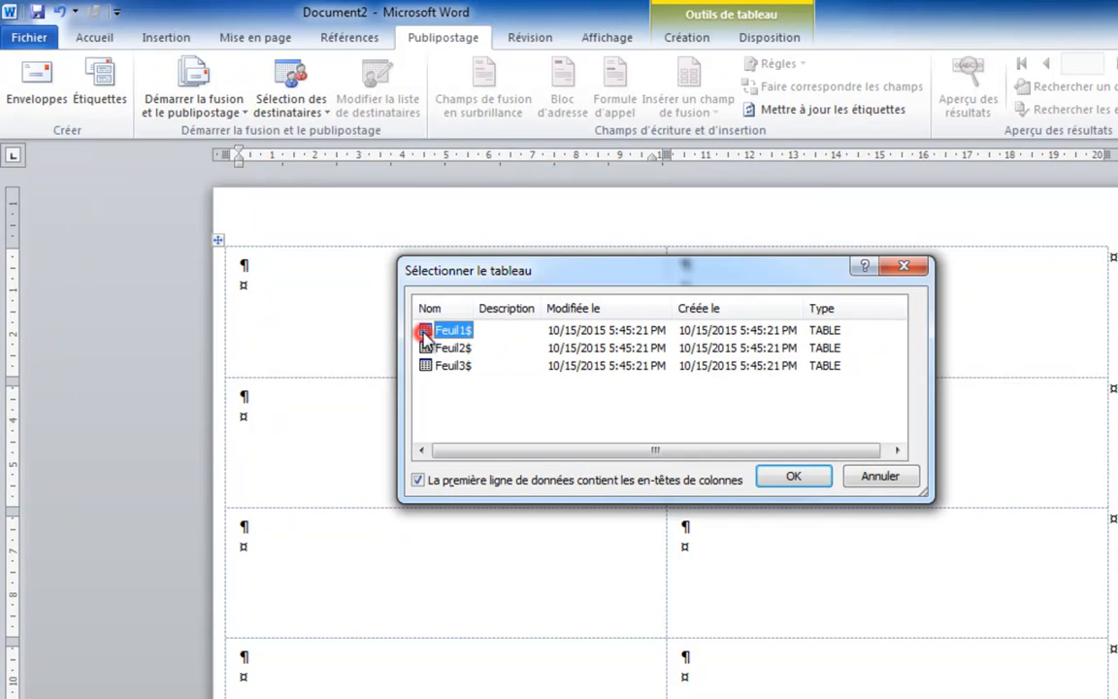
{"action": "left_click", "coordinate": [794, 476]}
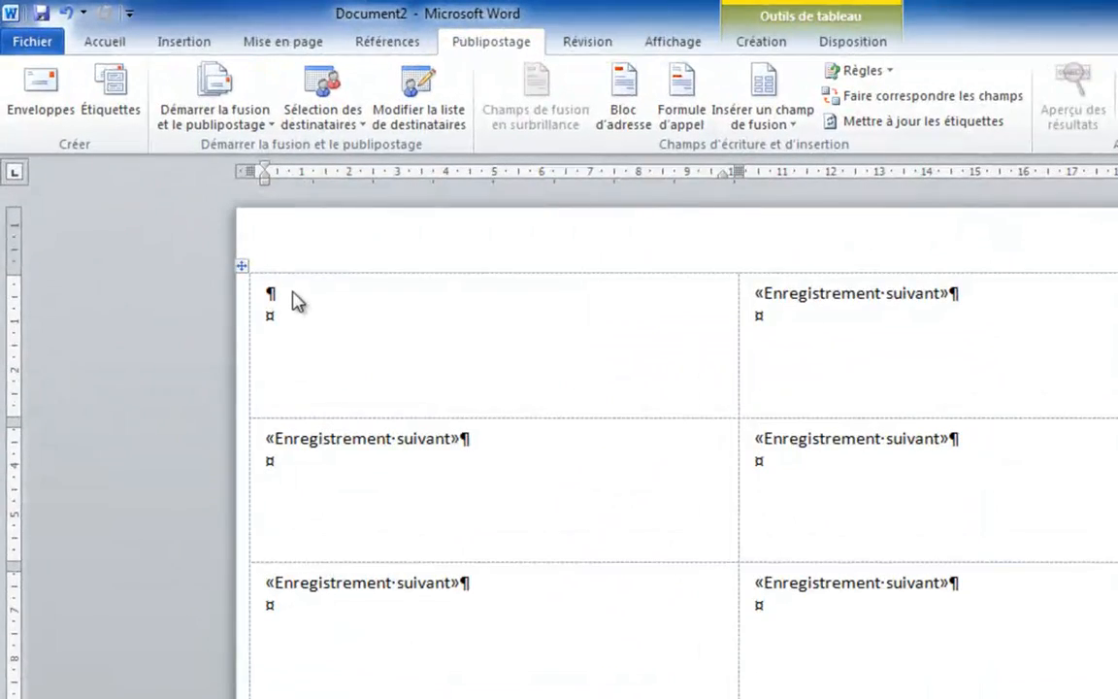
Step: Insert the merge fields Titre, Nom, Prénom, Adresse1, Adresse2, CP and Ville on four lines in the first label
{"action": "left_click", "coordinate": [221, 221]}
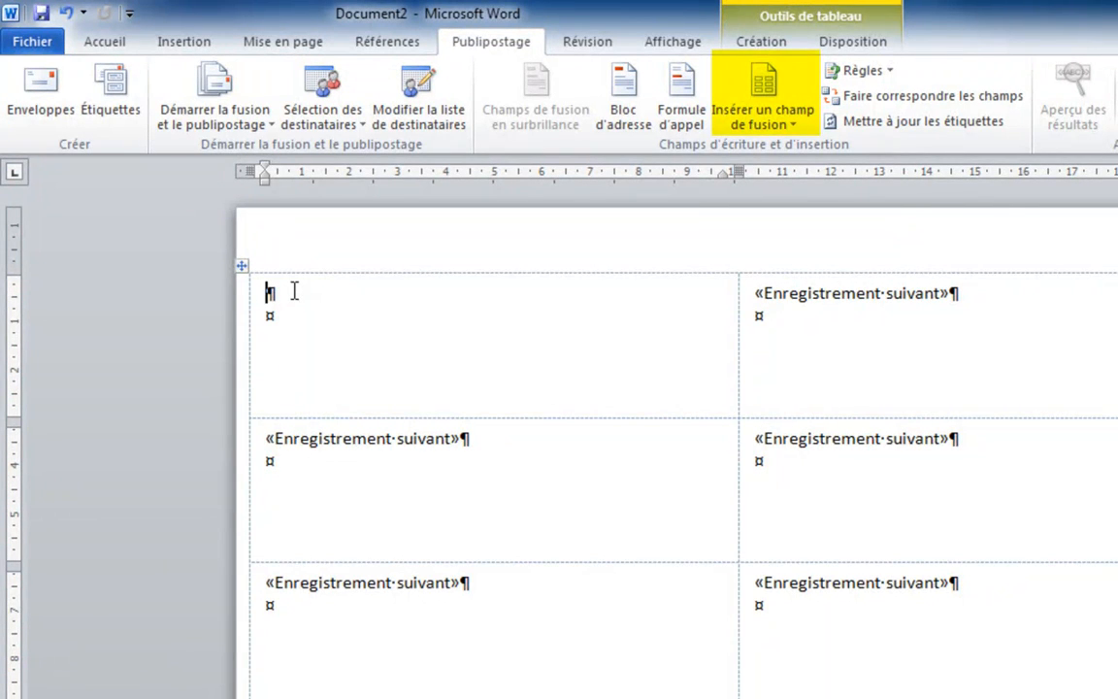
{"action": "left_click", "coordinate": [774, 124]}
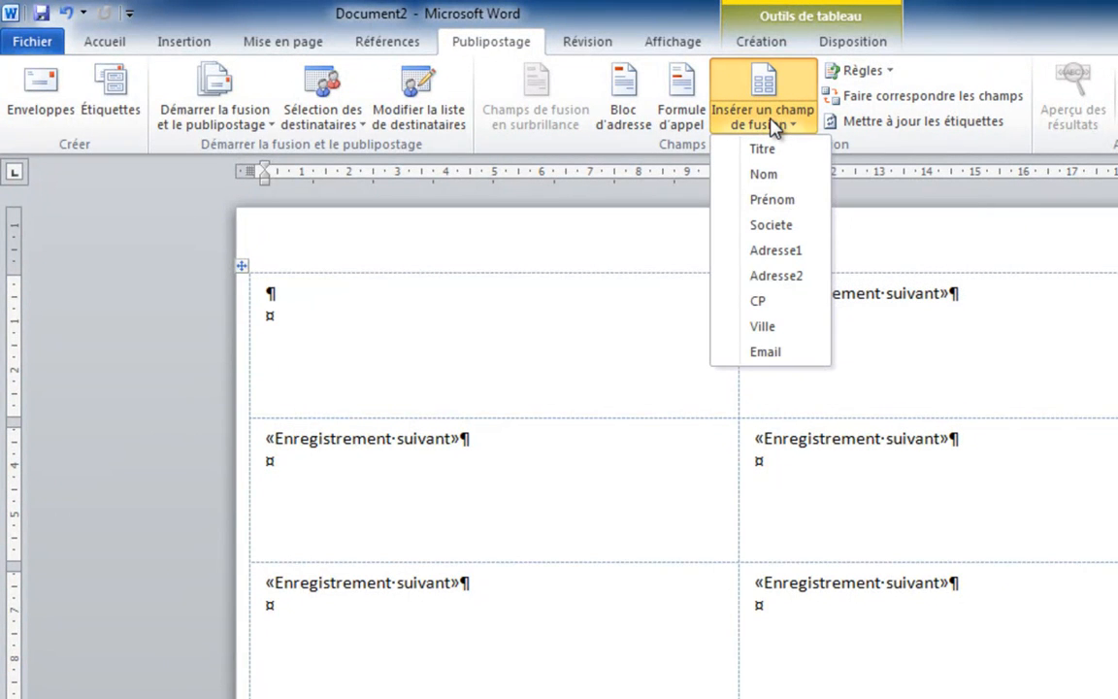
{"action": "left_click", "coordinate": [762, 150]}
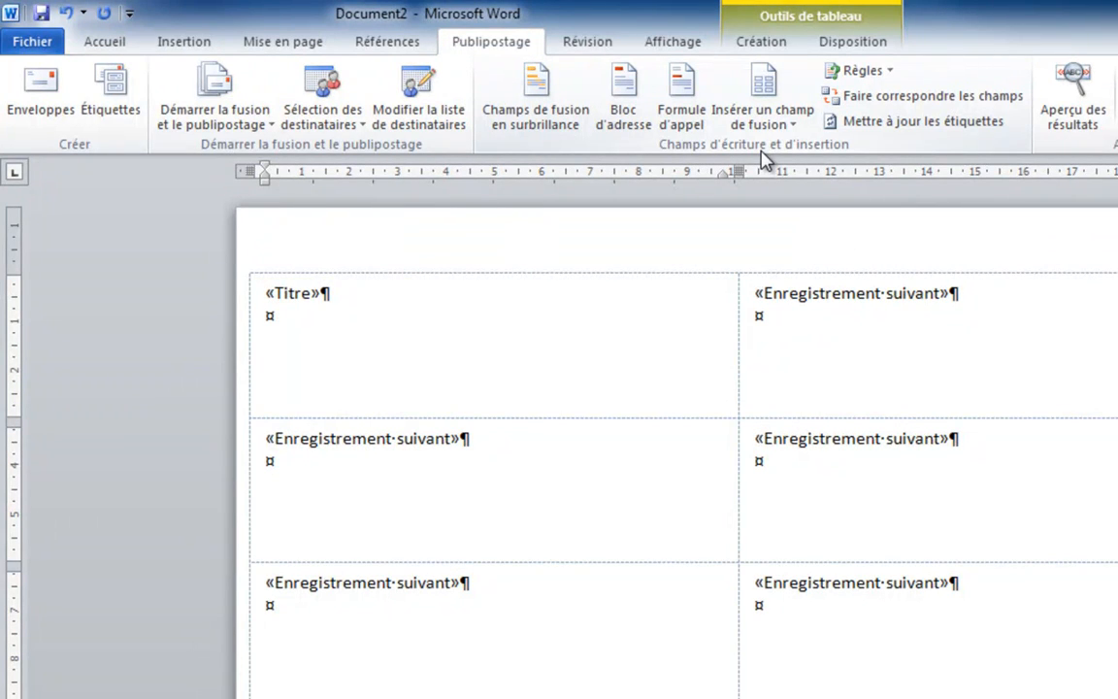
{"action": "left_click", "coordinate": [776, 121]}
{"action": "left_click", "coordinate": [773, 180]}
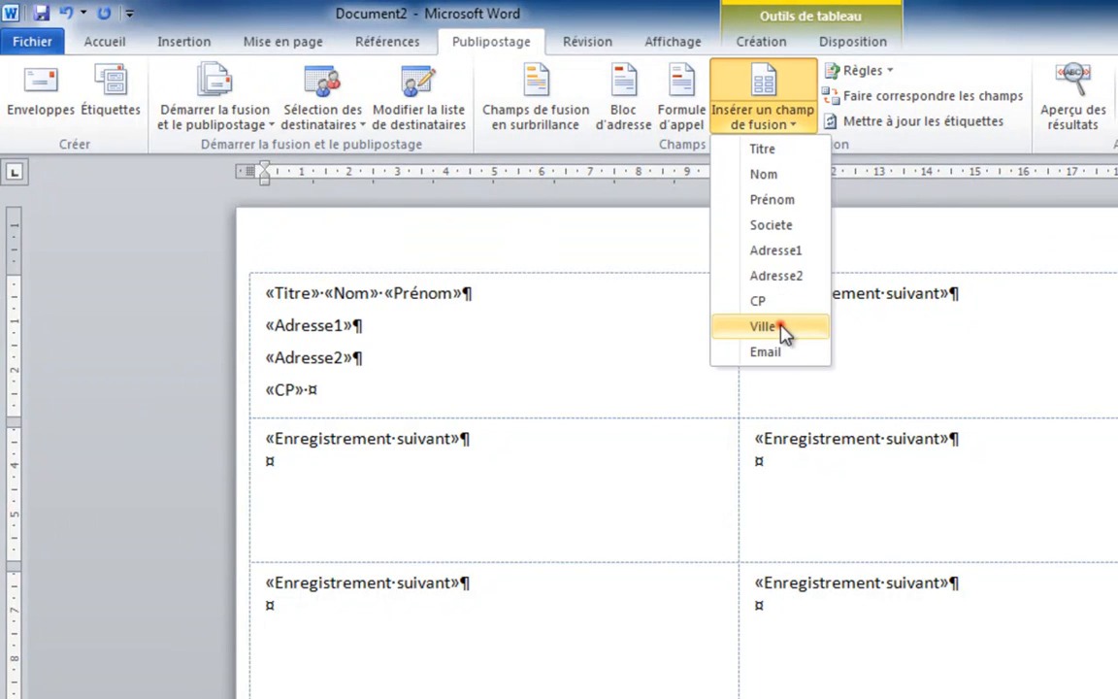
{"action": "left_click", "coordinate": [776, 326]}
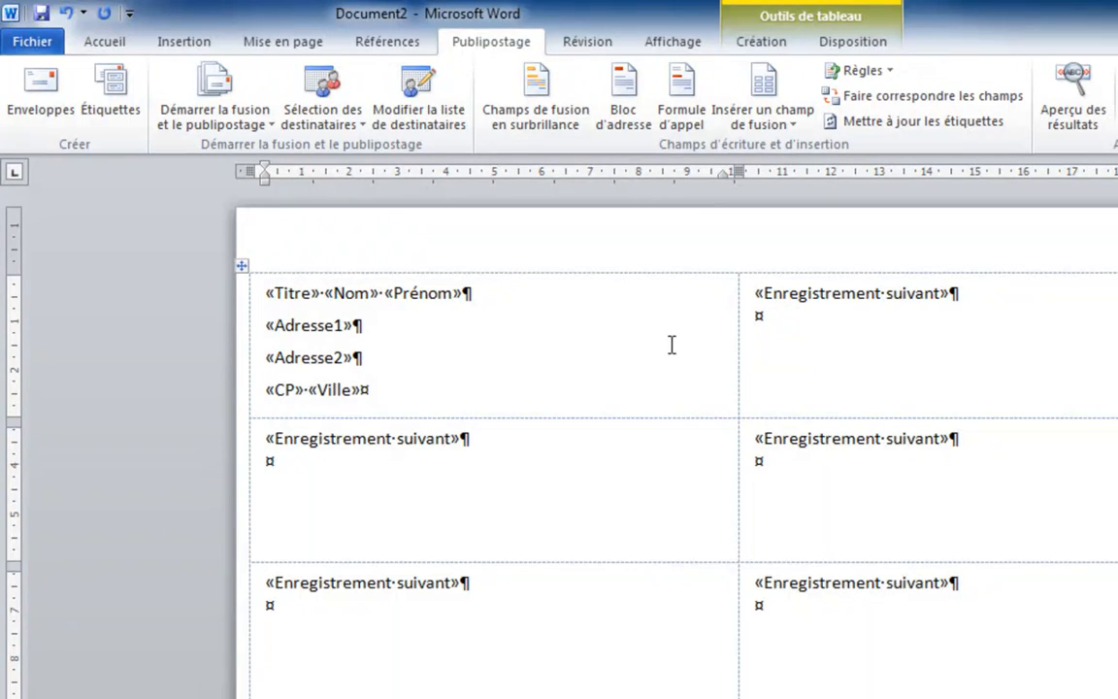
Step: Make the first label's Titre, Nom and Prénom line bold
{"action": "left_click", "coordinate": [603, 357]}
{"action": "left_click_drag", "start_coordinate": [266, 292], "coordinate": [474, 297]}
{"action": "left_click", "coordinate": [97, 40]}
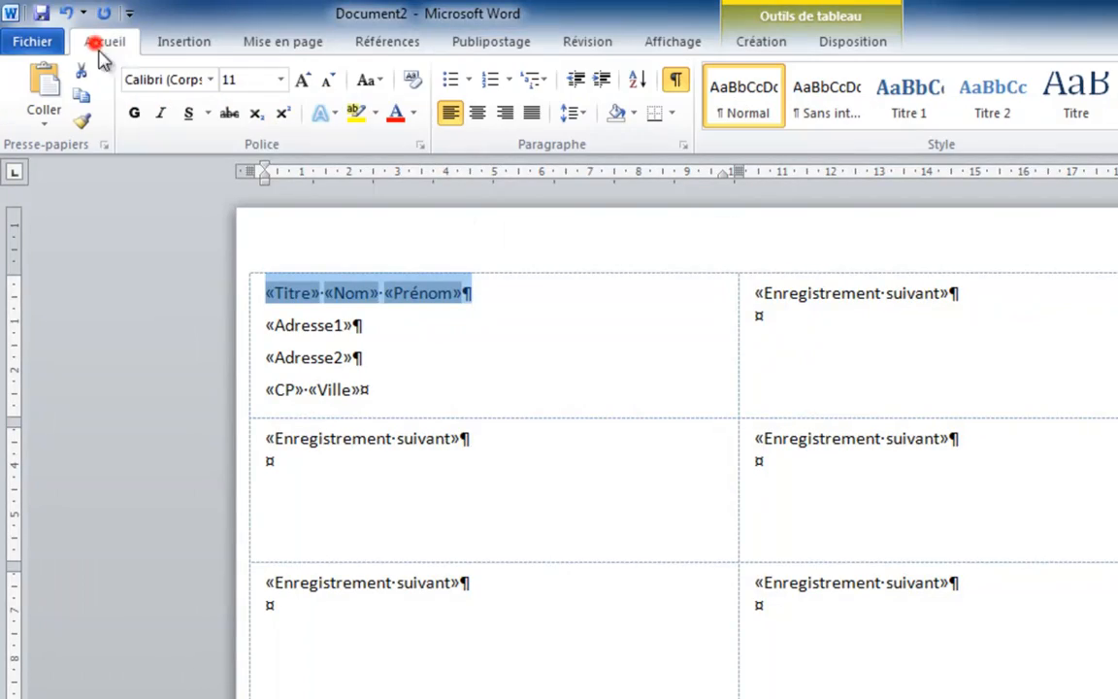
{"action": "left_click", "coordinate": [134, 116]}
{"action": "left_click", "coordinate": [413, 317]}
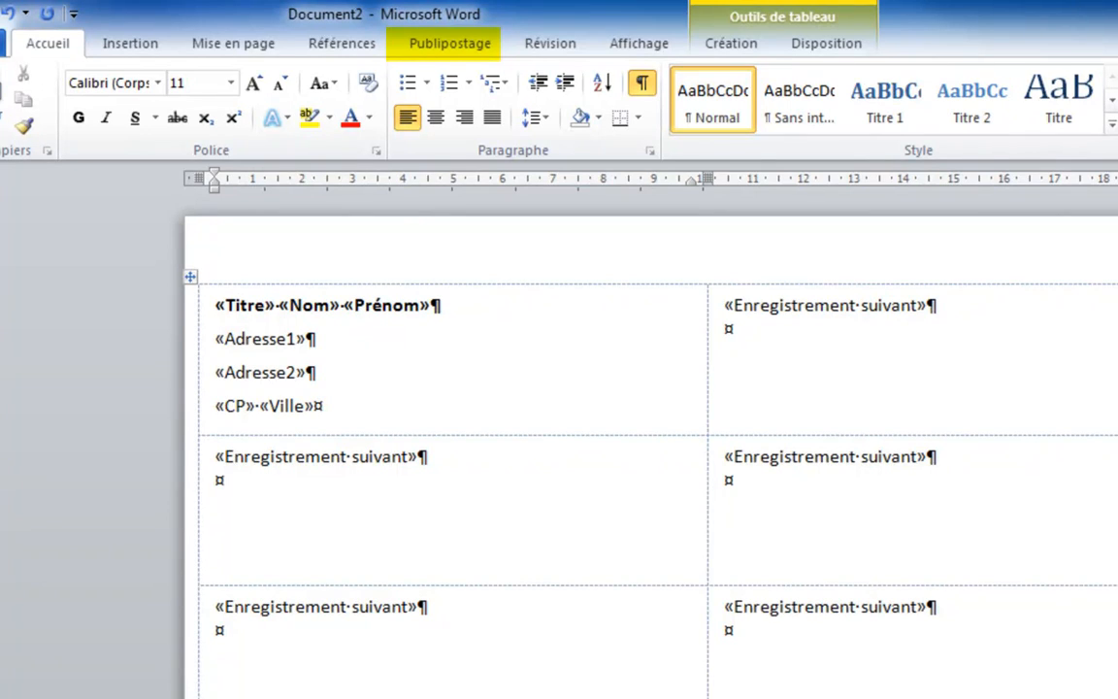
Step: Update all labels from the first label's layout and preview the merged results
{"action": "left_click", "coordinate": [452, 47]}
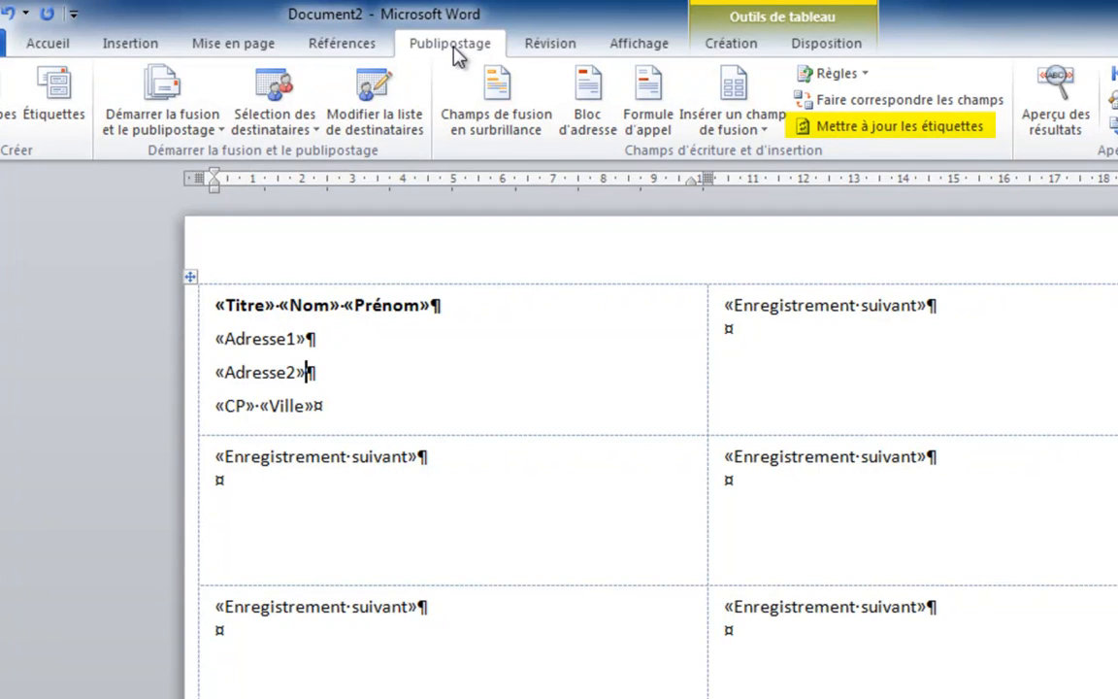
{"action": "left_click", "coordinate": [871, 131]}
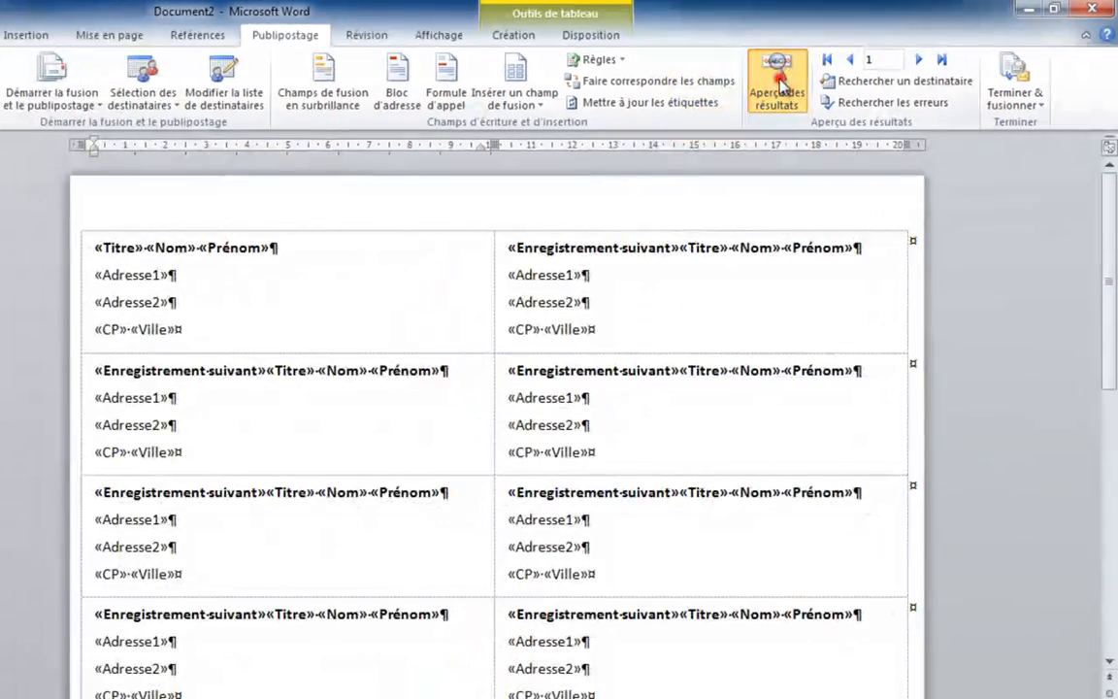
{"action": "left_click", "coordinate": [715, 100]}
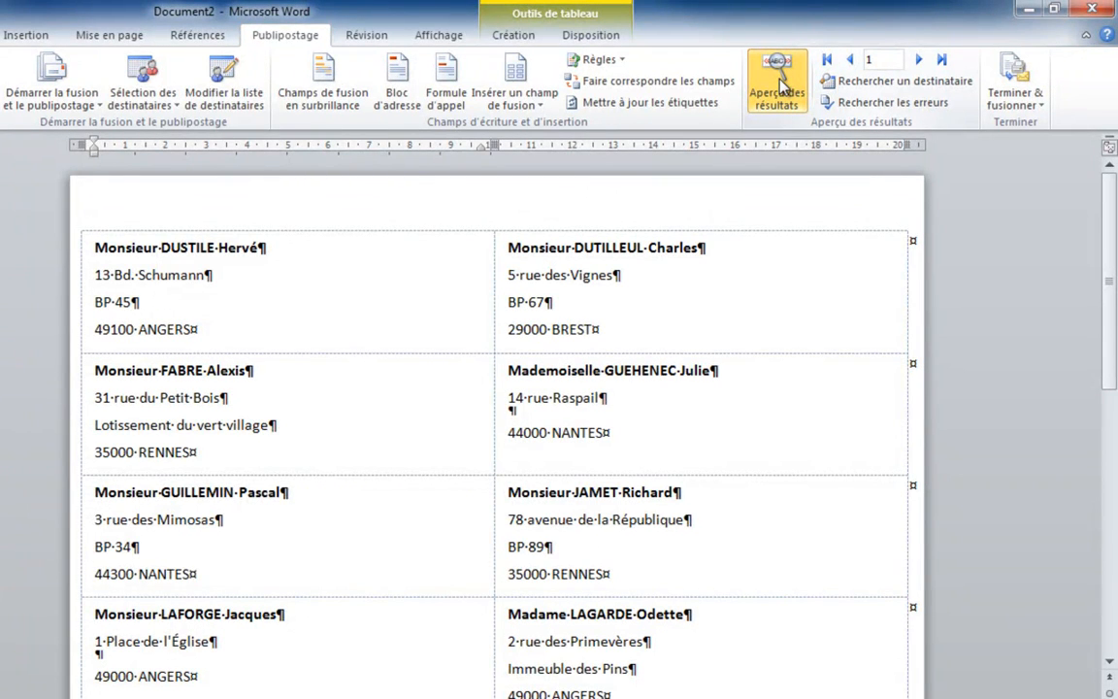
{"action": "scroll", "coordinate": [838, 243], "scroll_direction": "down", "scroll_amount": 3}
{"action": "scroll", "coordinate": [839, 243], "scroll_direction": "down", "scroll_amount": 6}
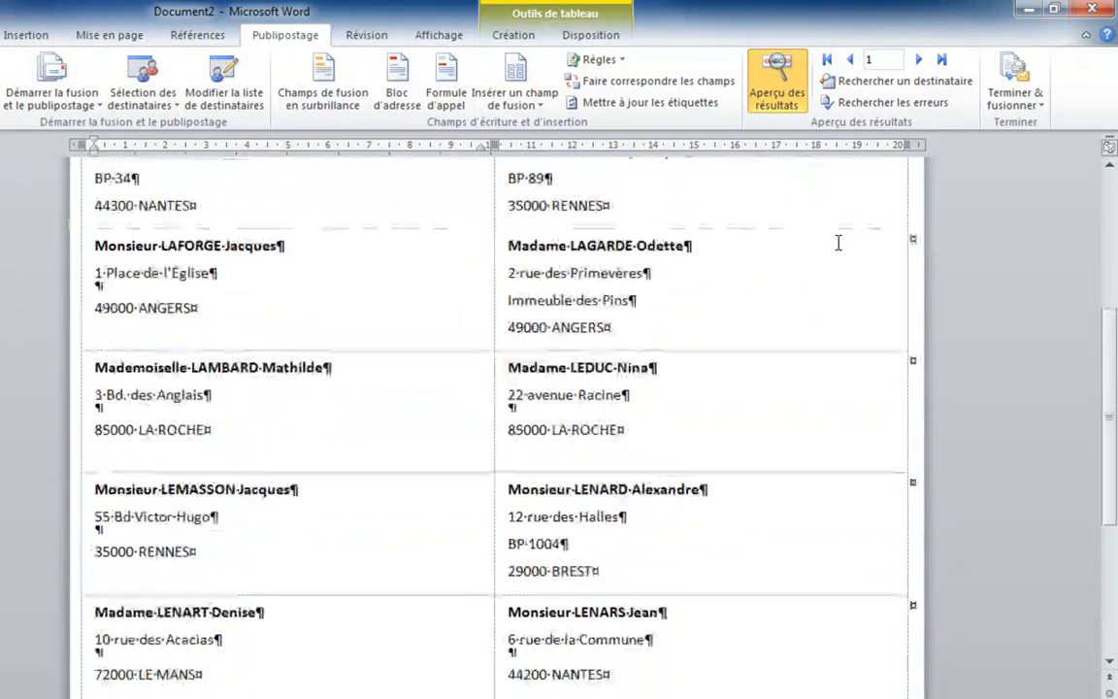
{"action": "scroll", "coordinate": [839, 243], "scroll_direction": "up", "scroll_amount": 9}
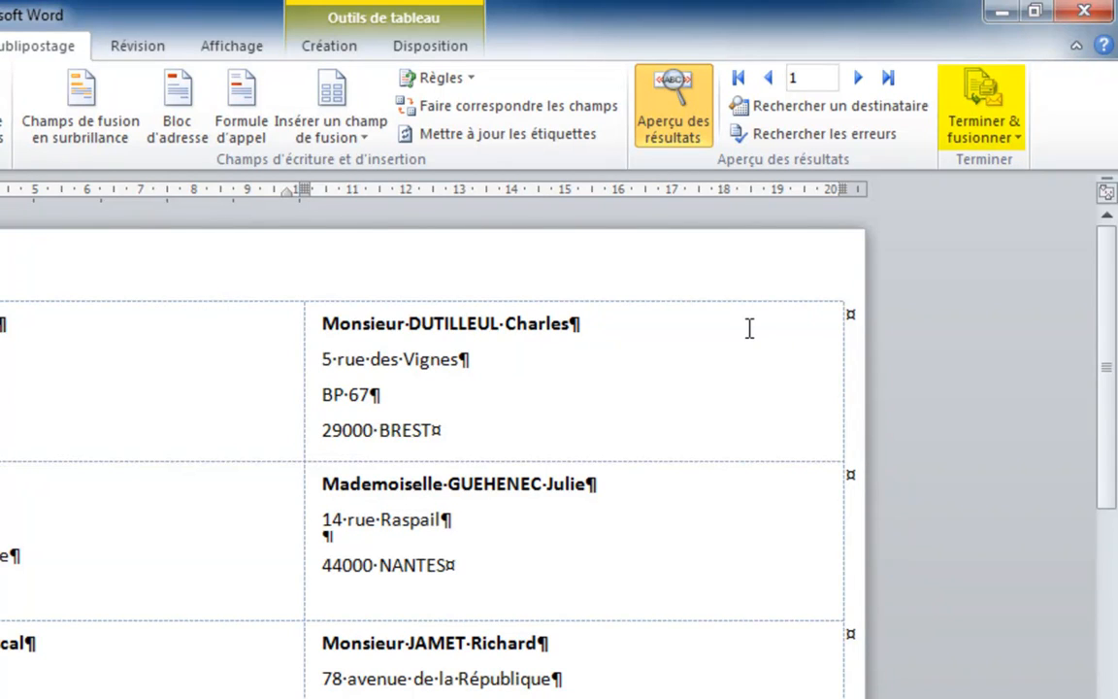
Step: Finish the merge by editing individual documents, merging all records into a new labels document
{"action": "left_click", "coordinate": [986, 138]}
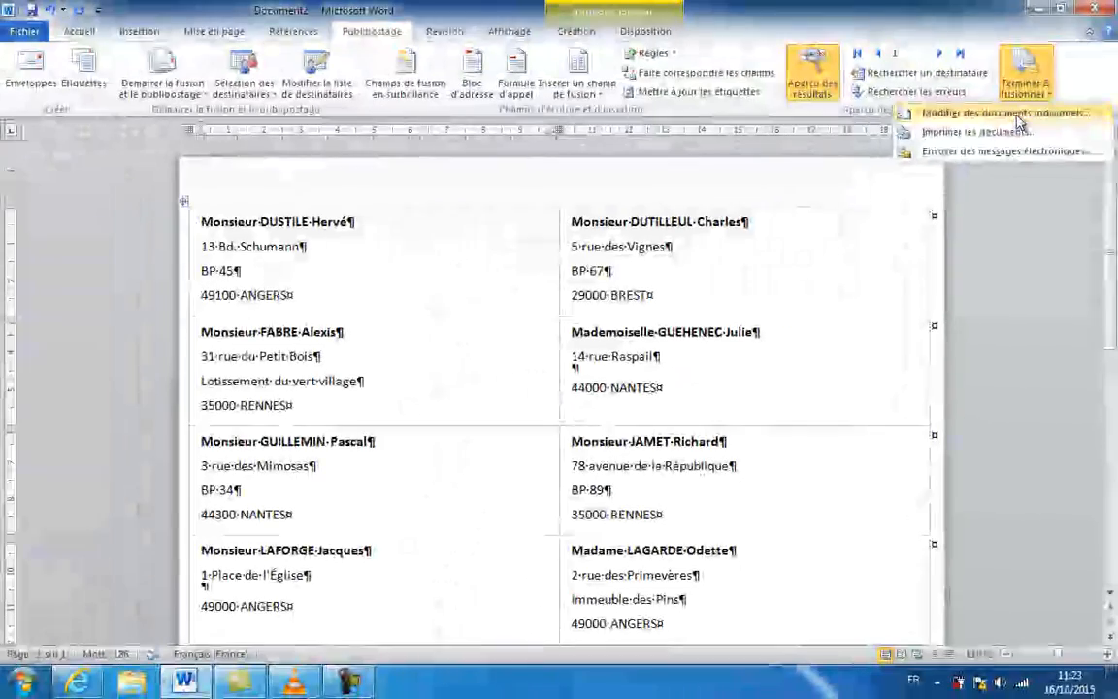
{"action": "left_click", "coordinate": [975, 165]}
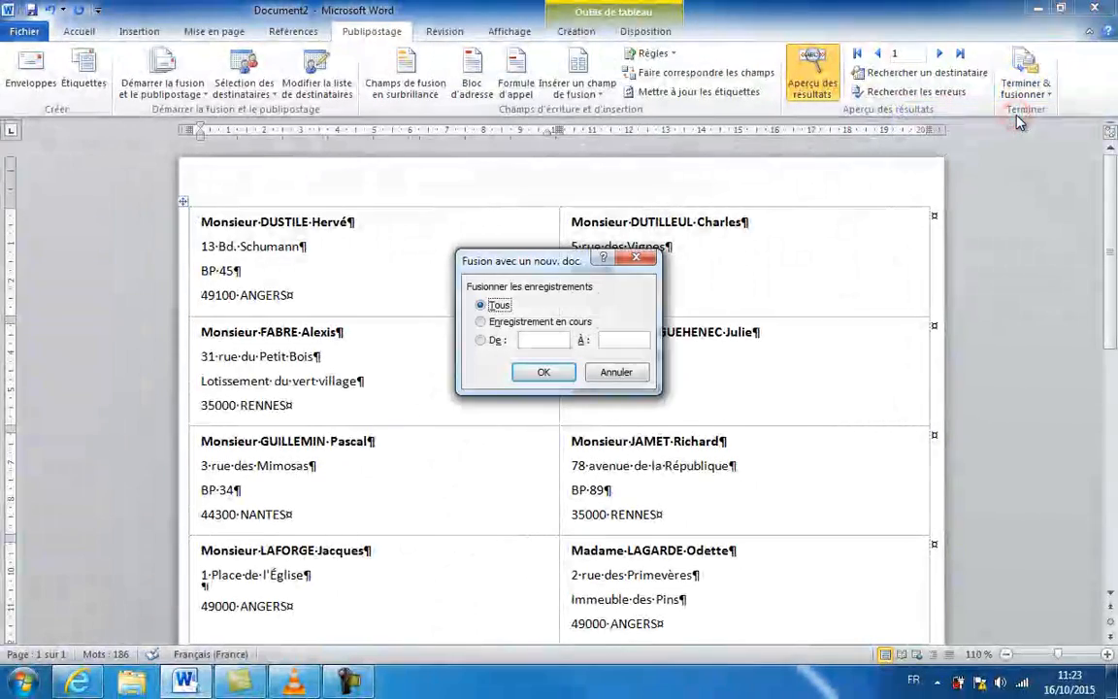
{"action": "left_click", "coordinate": [550, 374]}
{"action": "scroll", "coordinate": [830, 333], "scroll_direction": "down", "scroll_amount": 5}
{"action": "scroll", "coordinate": [831, 334], "scroll_direction": "up", "scroll_amount": 1}
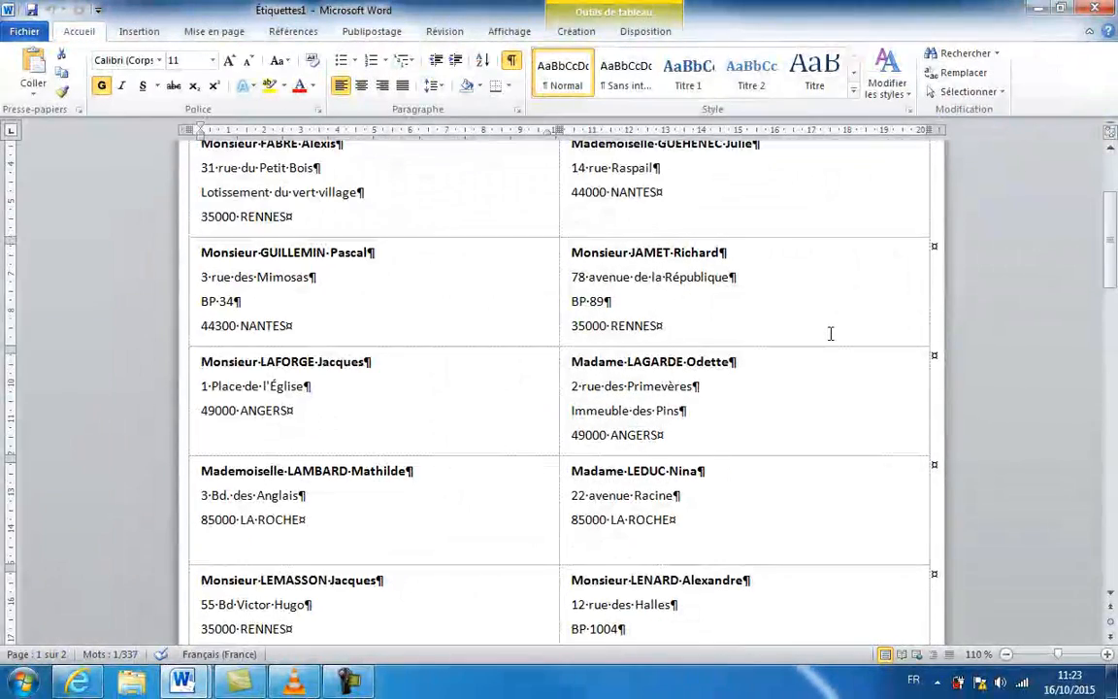
{"action": "scroll", "coordinate": [830, 334], "scroll_direction": "down", "scroll_amount": 2}
{"action": "scroll", "coordinate": [829, 334], "scroll_direction": "down", "scroll_amount": 5}
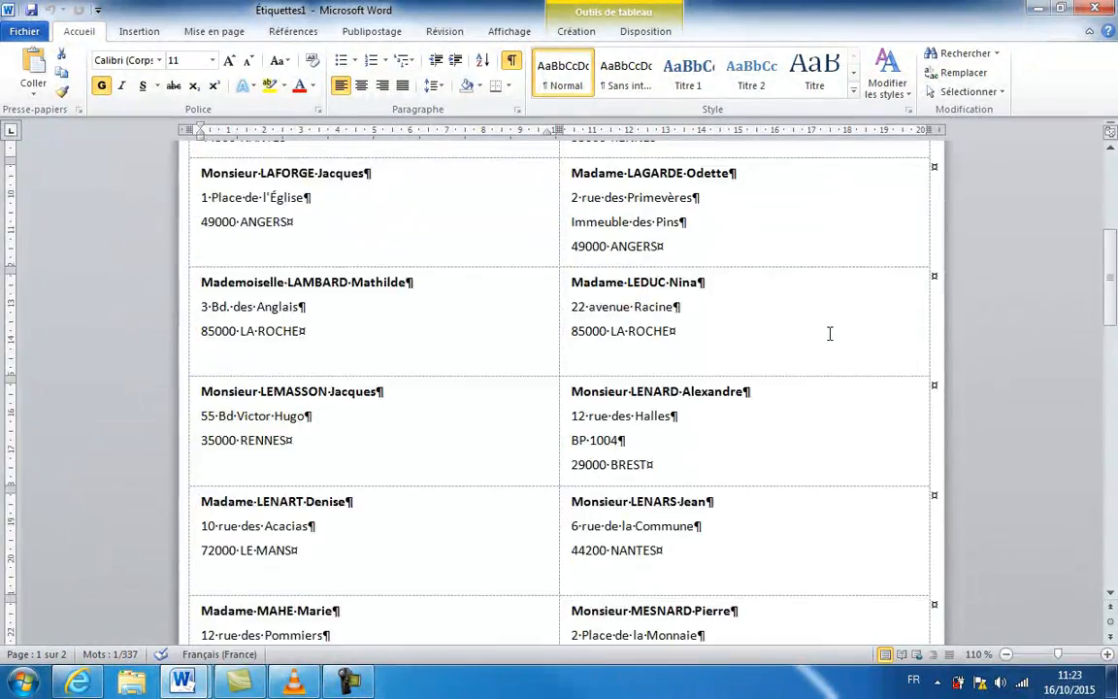
{"action": "scroll", "coordinate": [830, 334], "scroll_direction": "down", "scroll_amount": 8}
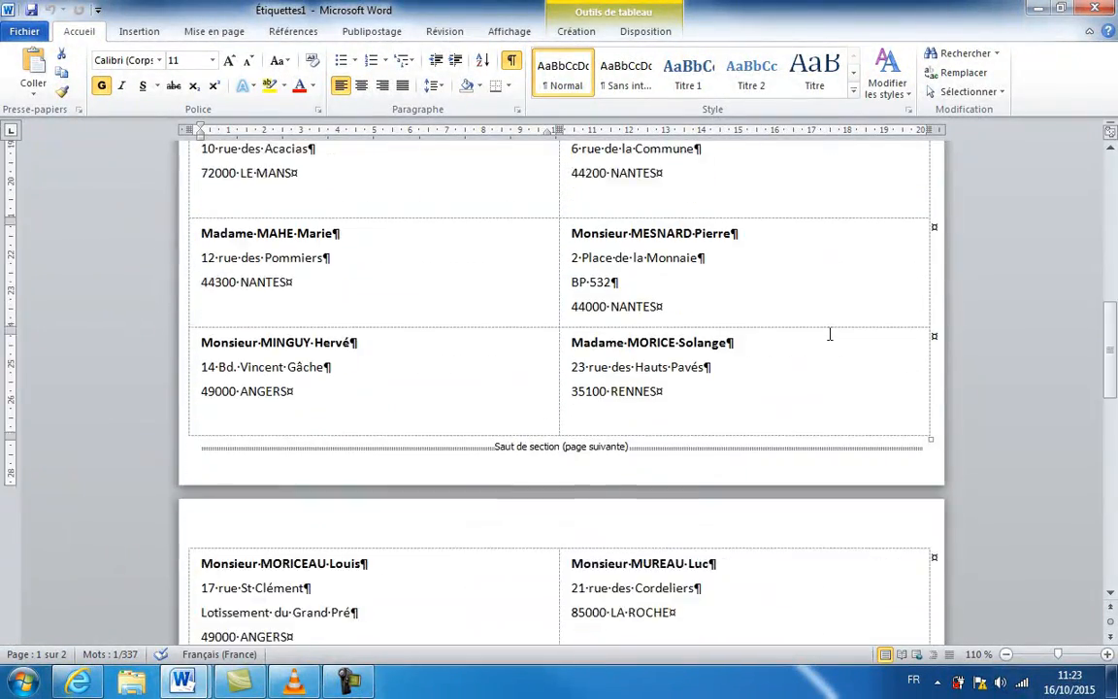